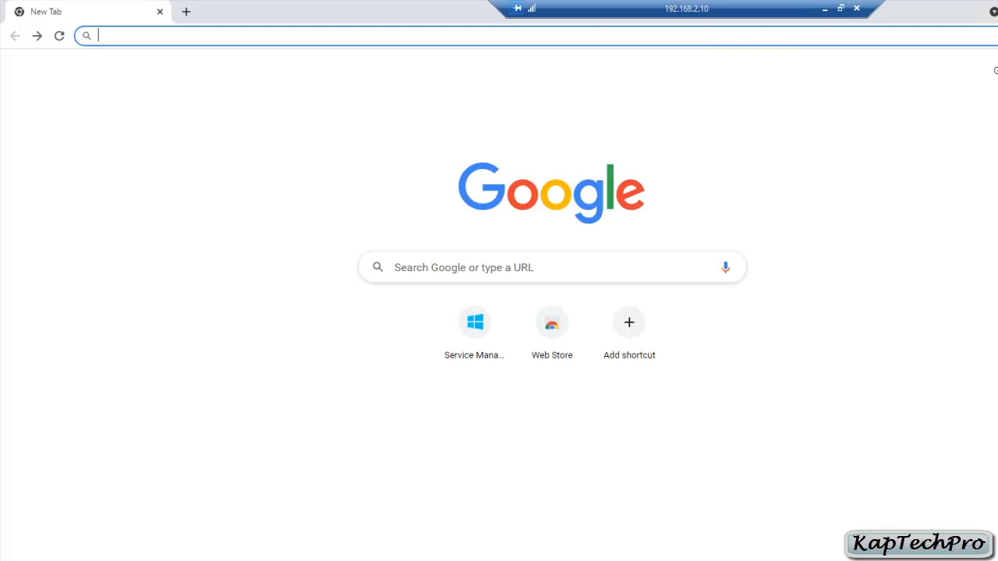
pyautogui.write('https://vmm1.kaptechpro.online:30091')
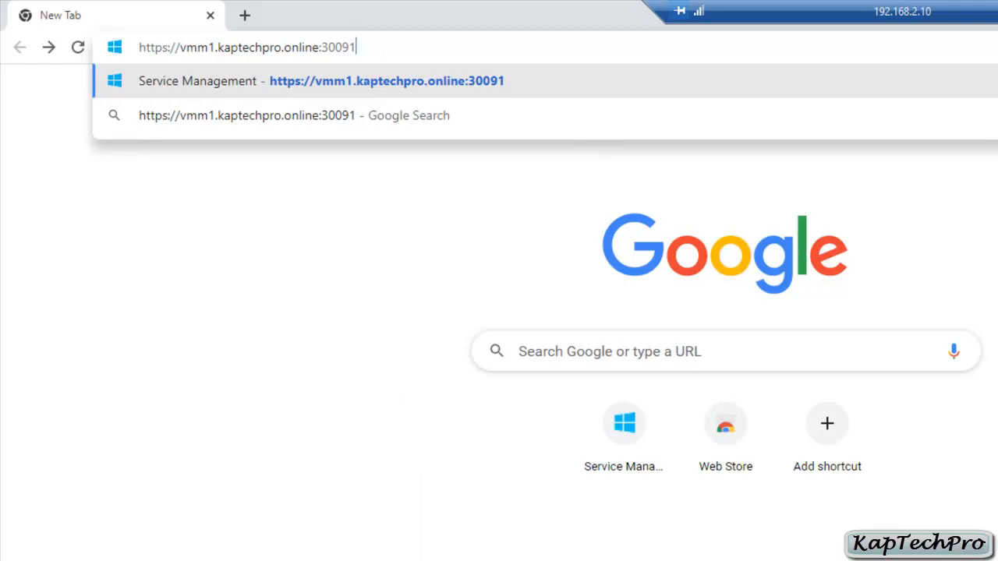
pyautogui.press('Return')
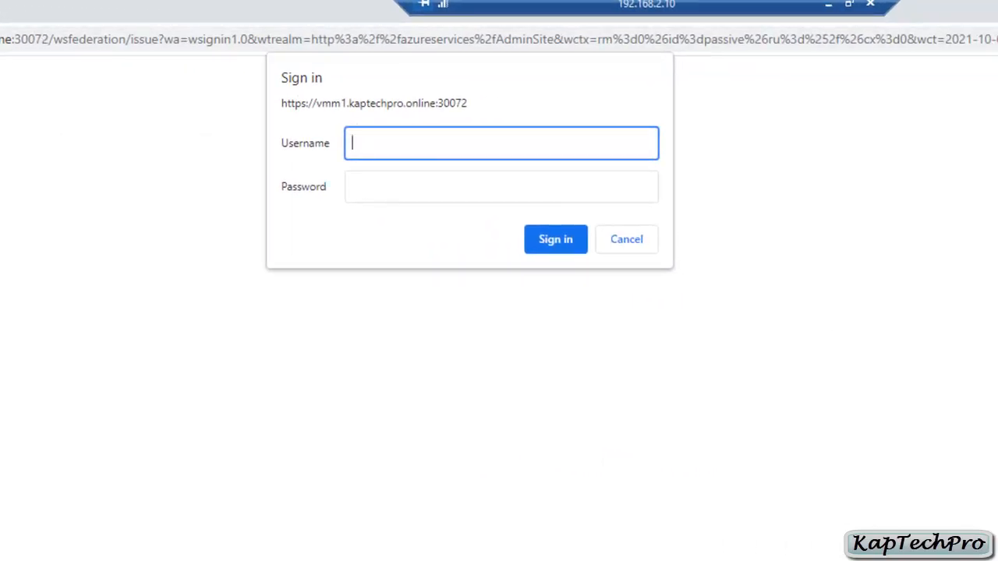
pyautogui.write('administrator')
pyautogui.press('Tab')
pyautogui.write('********')
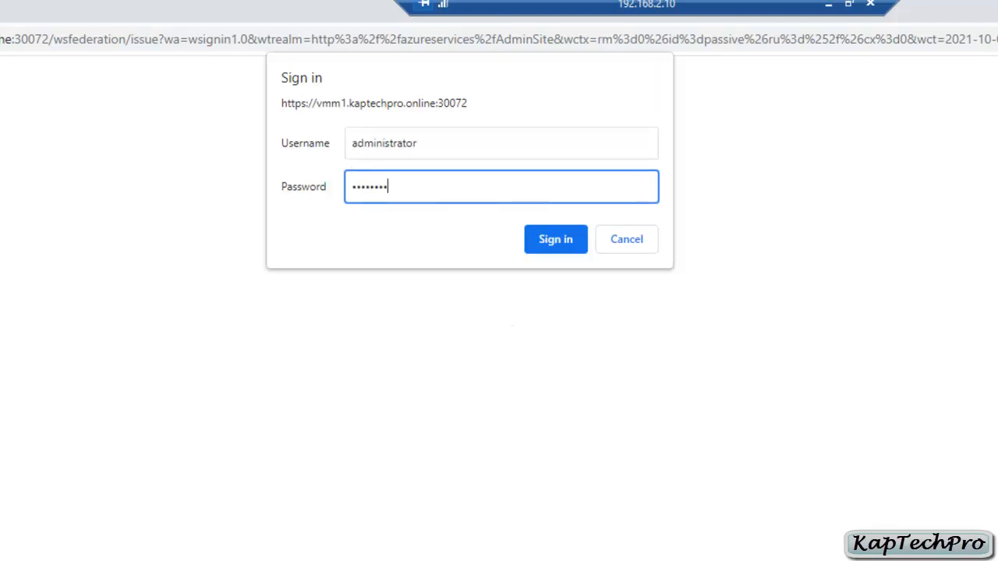
pyautogui.press('Return')
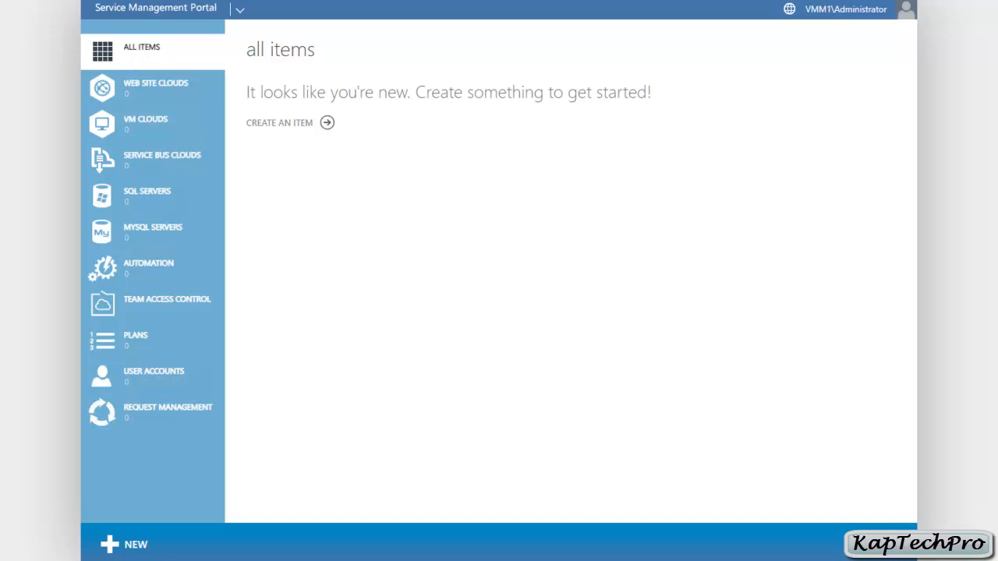
# Look through the New menu, the web site clouds and VM clouds sections, and the Virtual Machine Manager console's clouds.
pyautogui.click(124, 544)
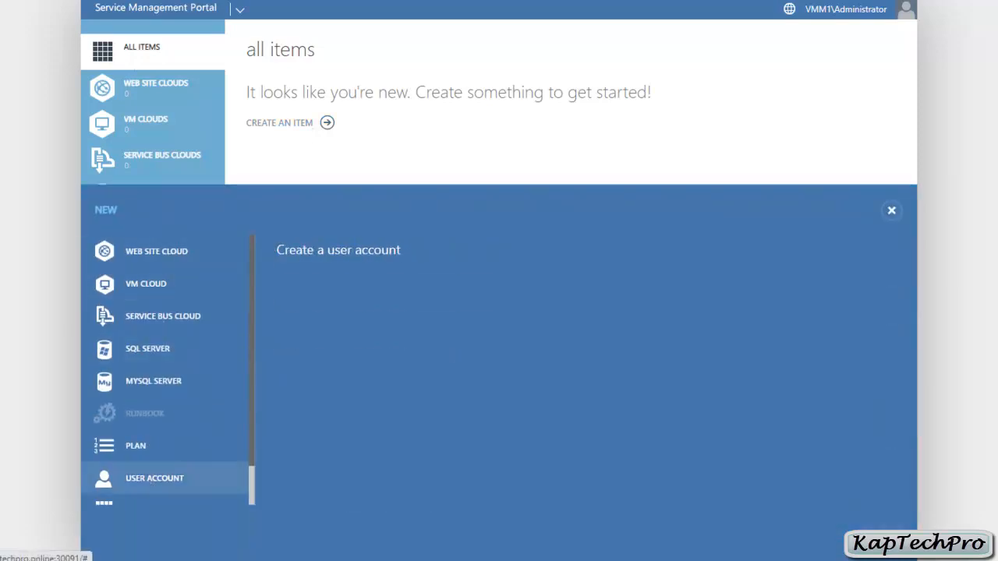
pyautogui.click(891, 210)
pyautogui.click(156, 92)
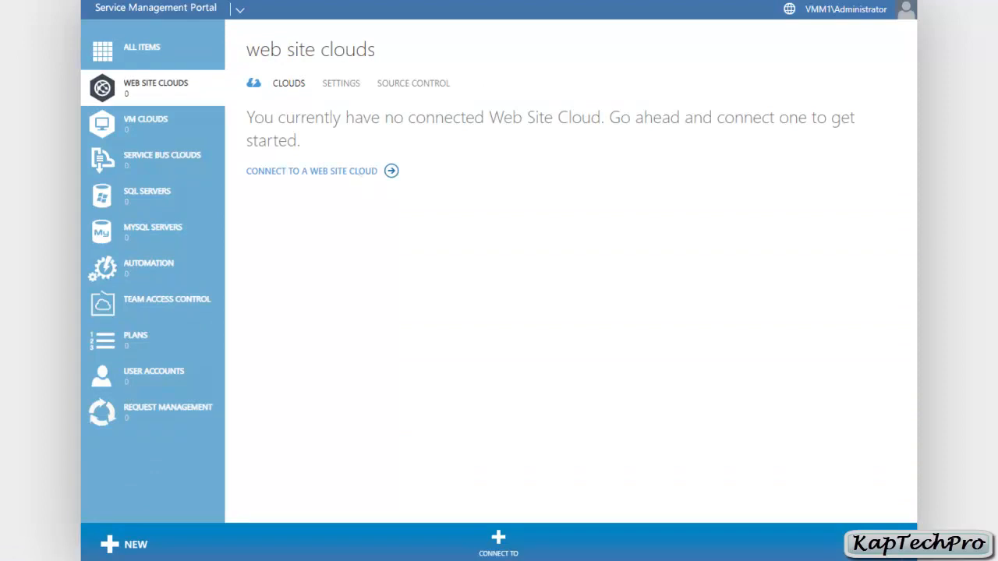
pyautogui.click(145, 123)
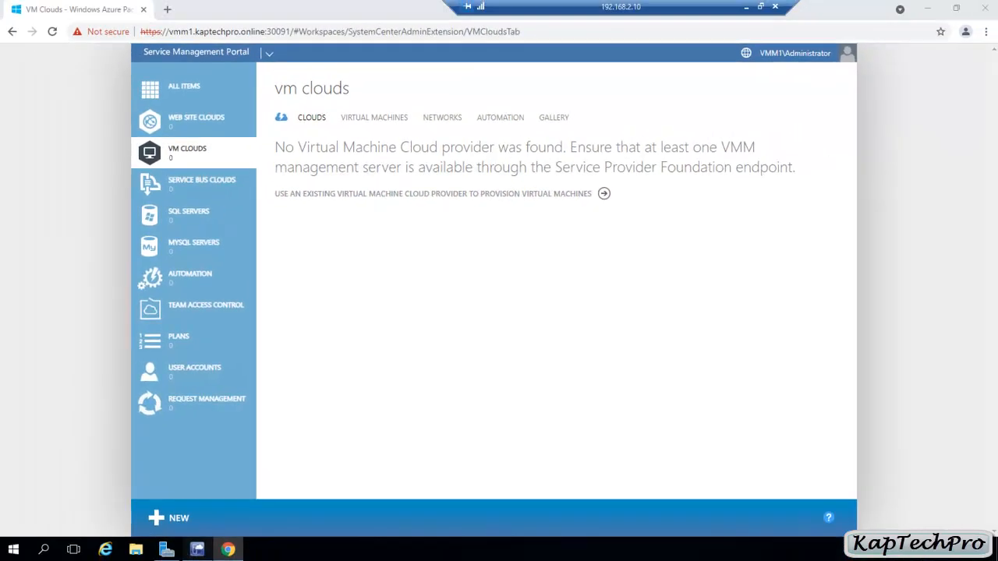
pyautogui.click(197, 548)
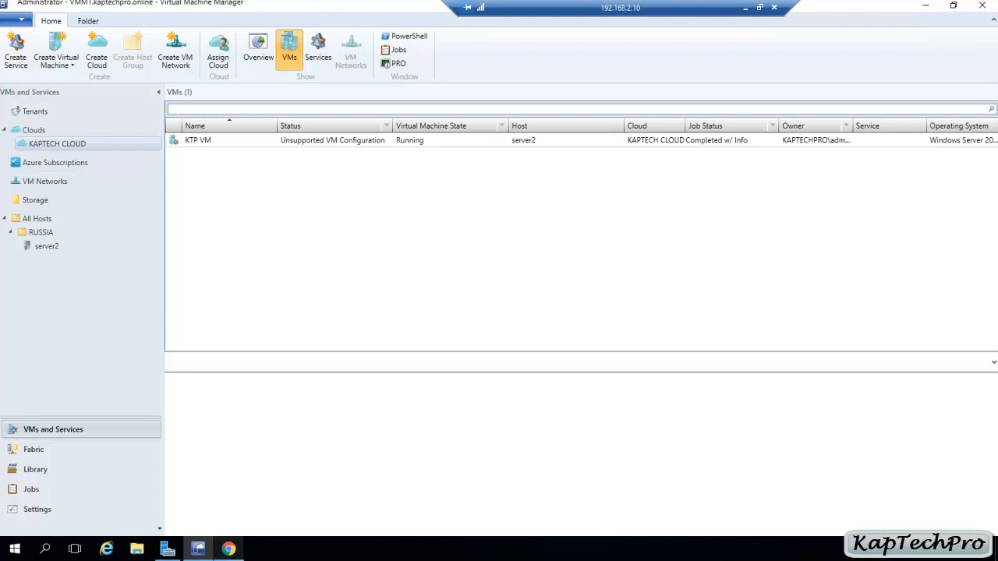
pyautogui.click(228, 549)
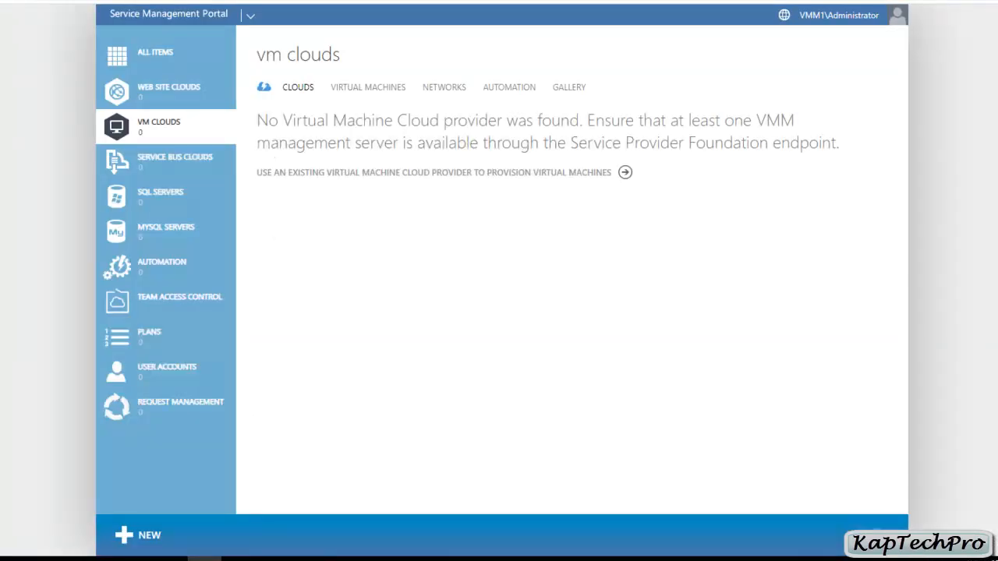
# Register a new VM cloud provider with the Virtual Machine Manager server FQDN vmm1.kaptechpro.online.
pyautogui.click(149, 535)
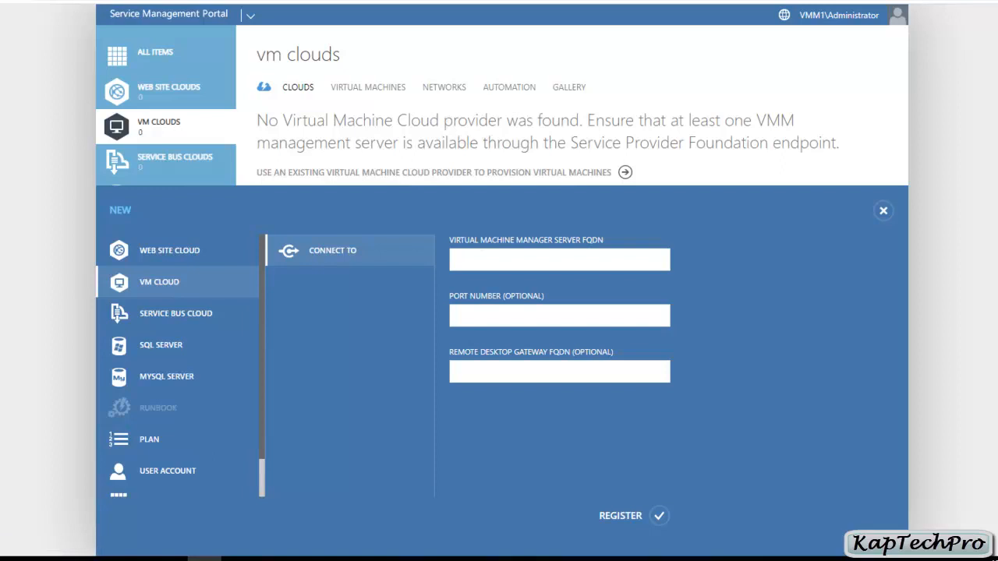
pyautogui.click(558, 260)
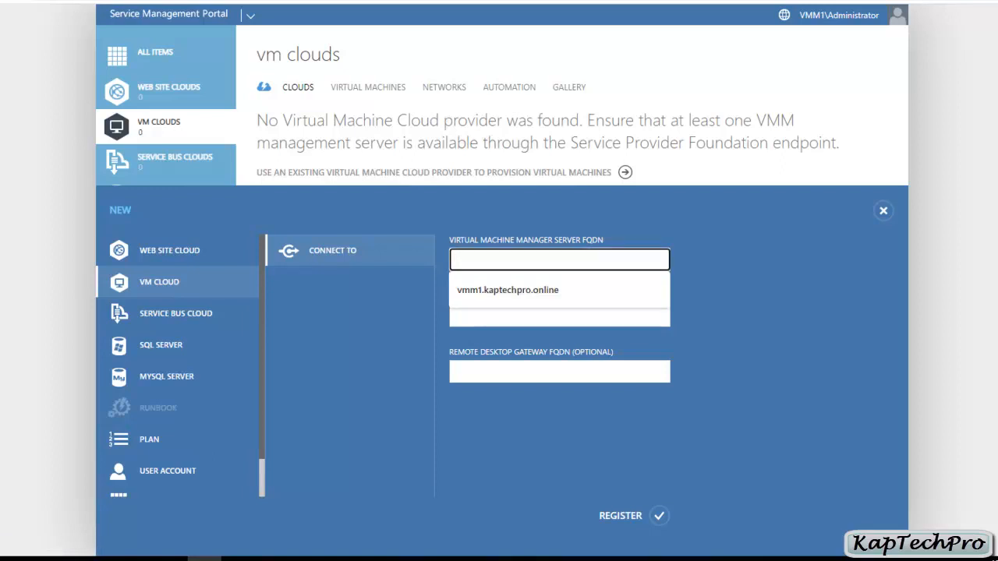
pyautogui.press('Down')
pyautogui.press('Return')
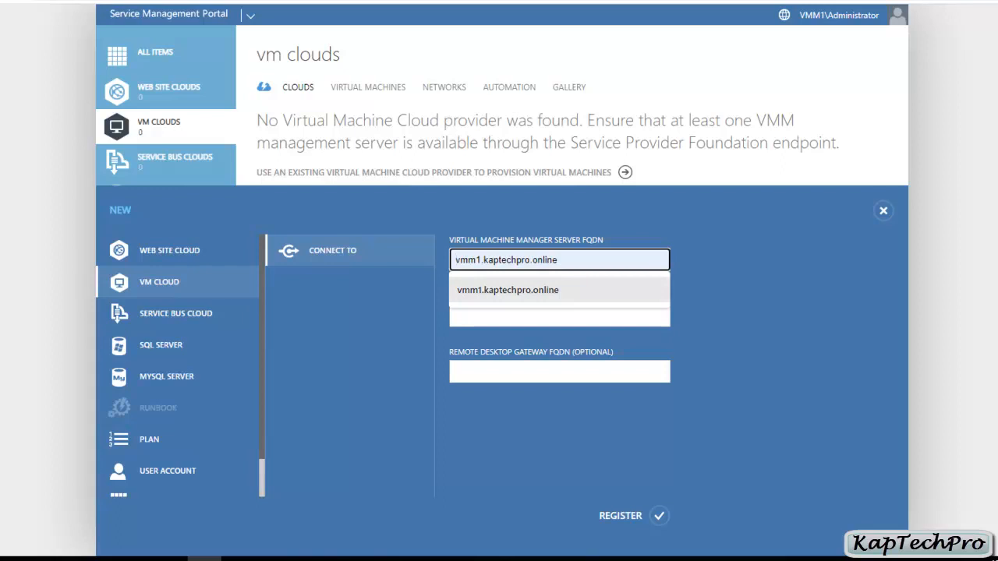
pyautogui.press('Return')
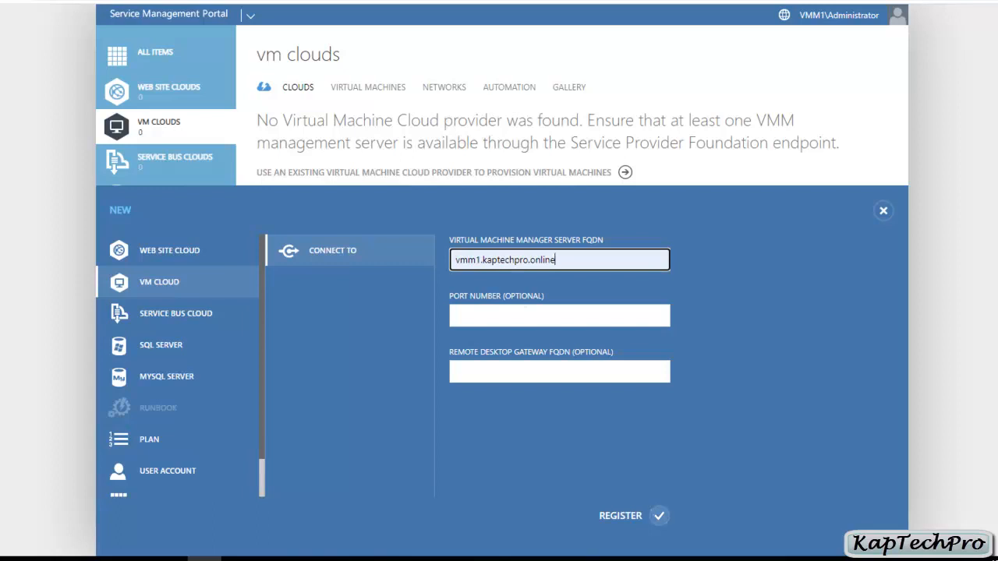
pyautogui.click(659, 516)
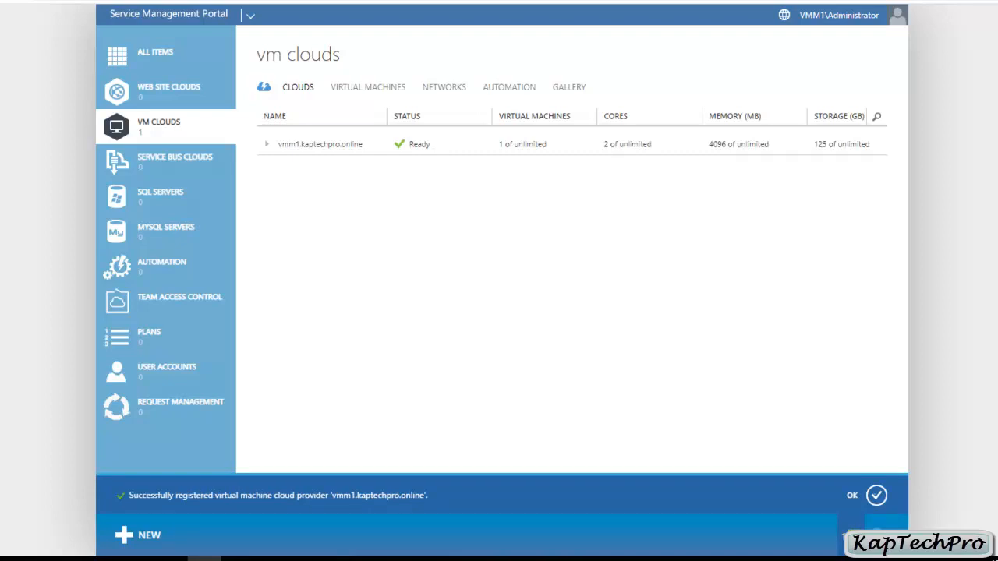
pyautogui.click(876, 495)
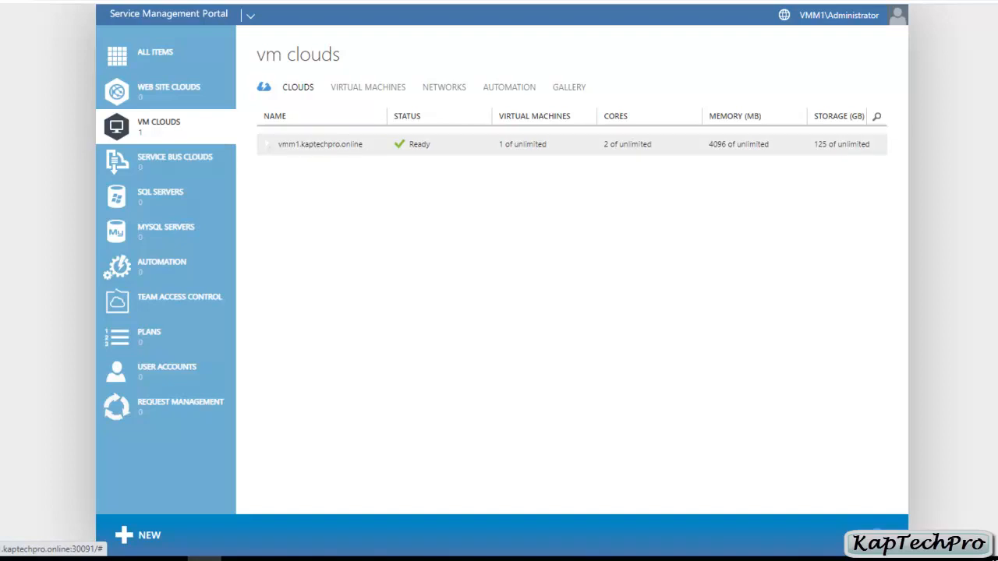
# Expand the registered provider and open the KAPTECH CLOUD dashboard, then return to the VM clouds list.
pyautogui.click(267, 145)
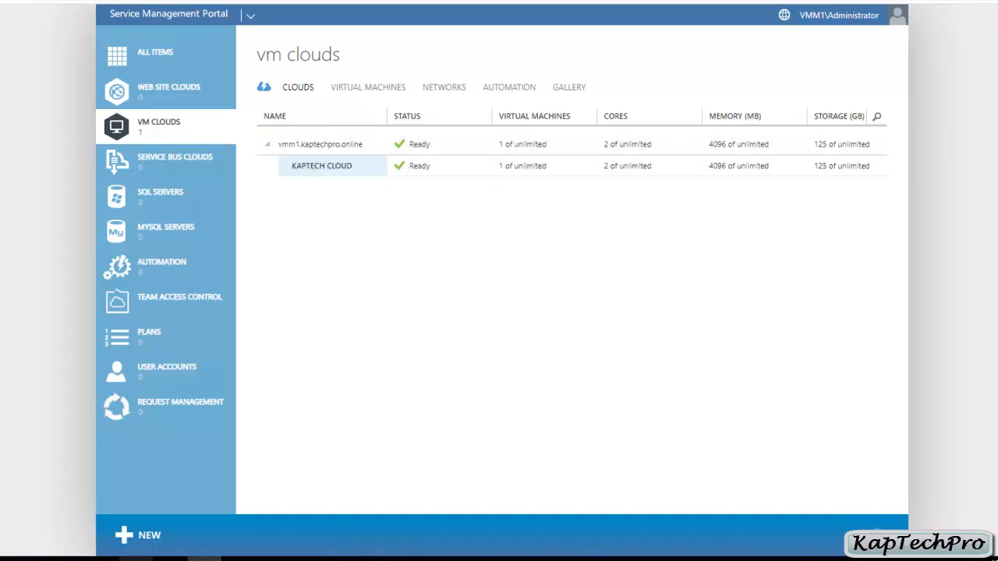
pyautogui.click(221, 555)
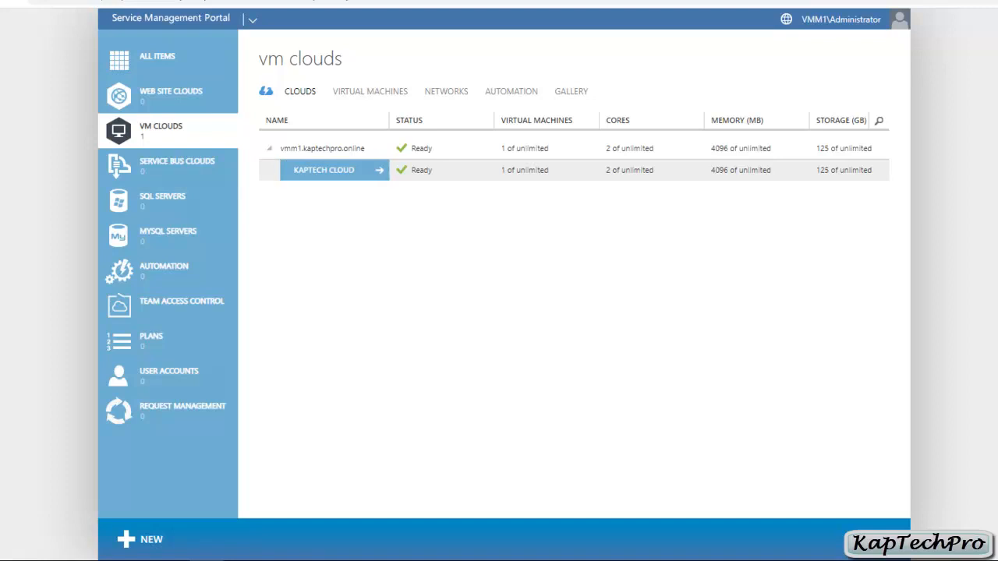
pyautogui.click(326, 170)
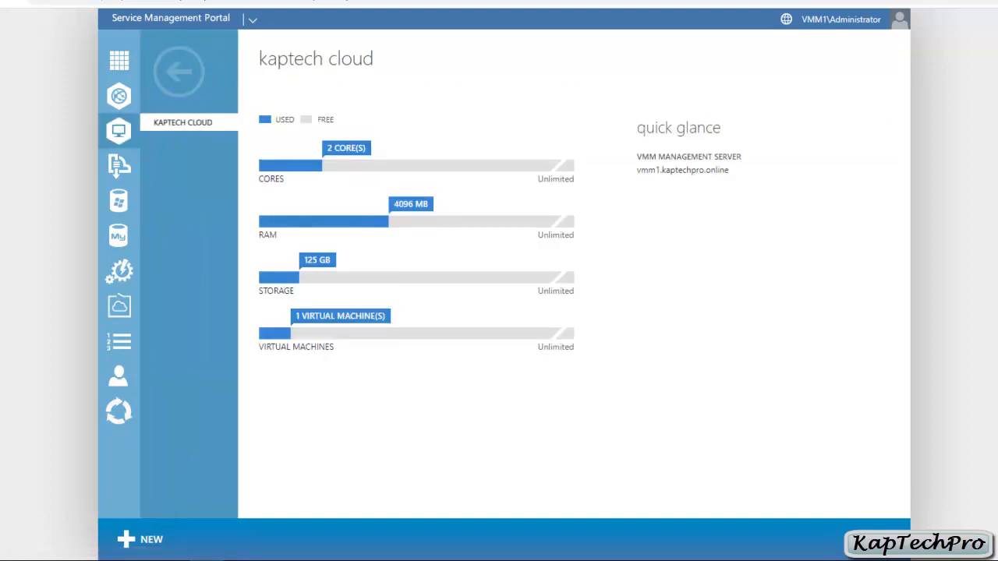
pyautogui.click(178, 71)
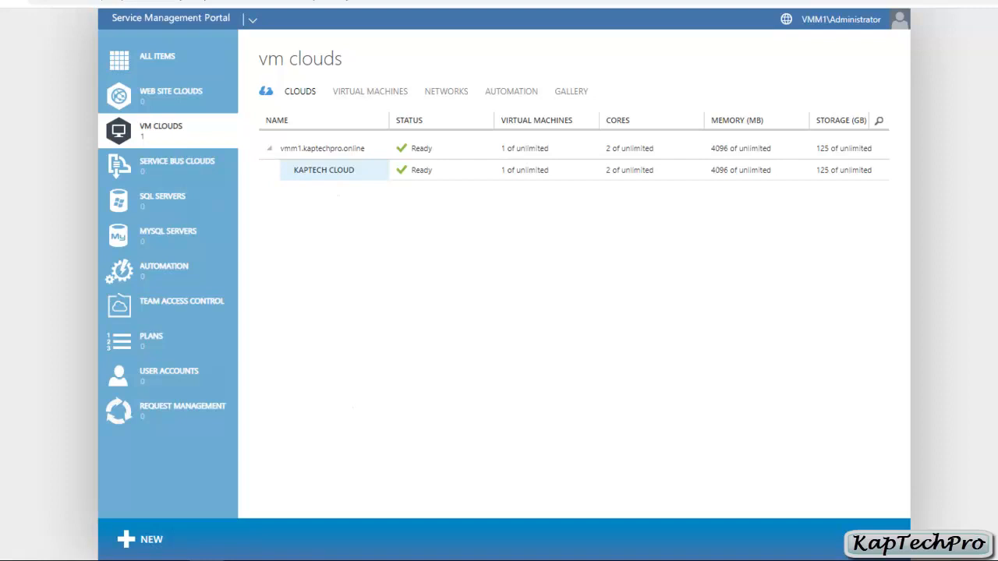
# Browse the service bus clouds, SQL servers, plans and user accounts sections, opening and closing the hosting plan wizard.
pyautogui.click(172, 166)
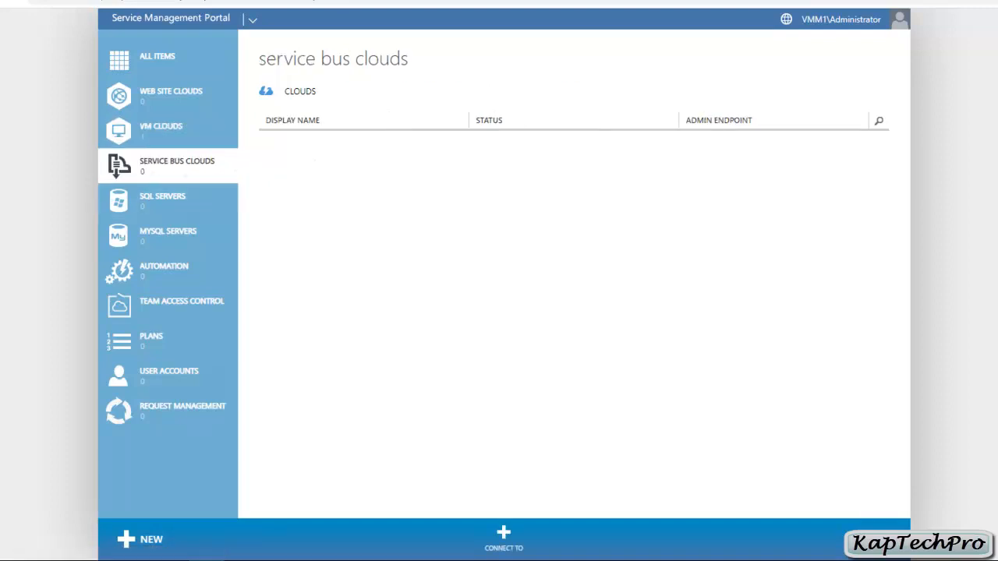
pyautogui.click(171, 202)
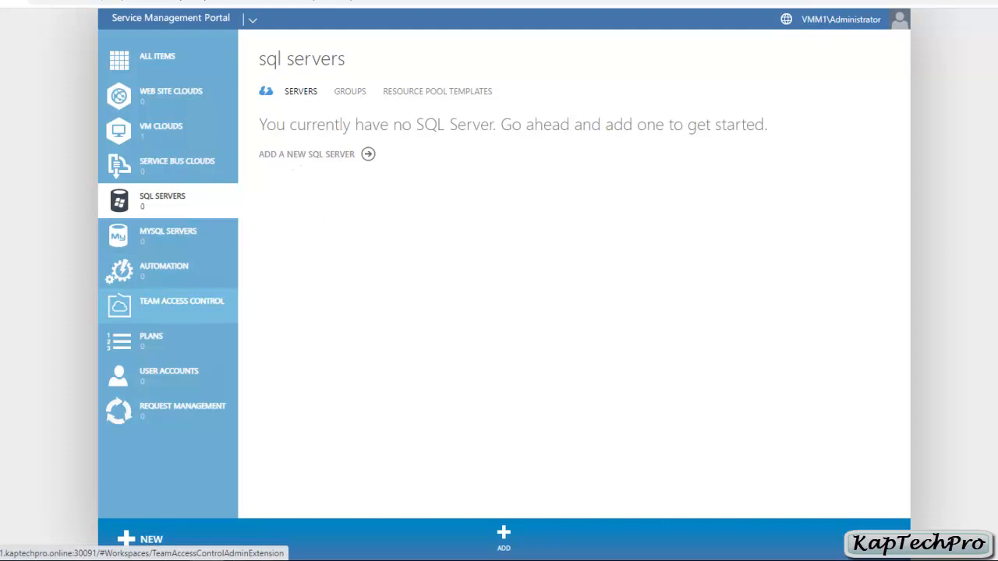
pyautogui.click(155, 341)
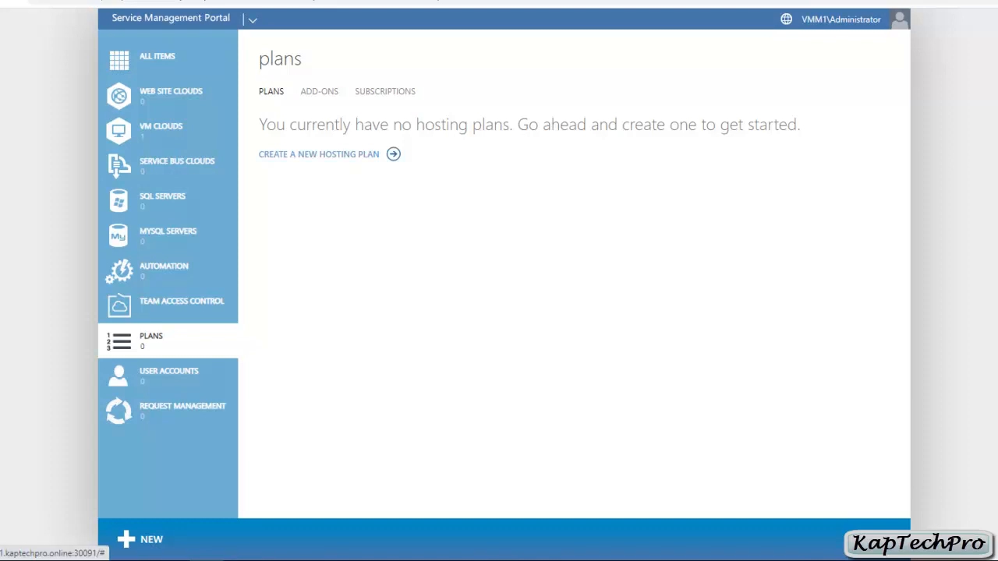
pyautogui.click(327, 153)
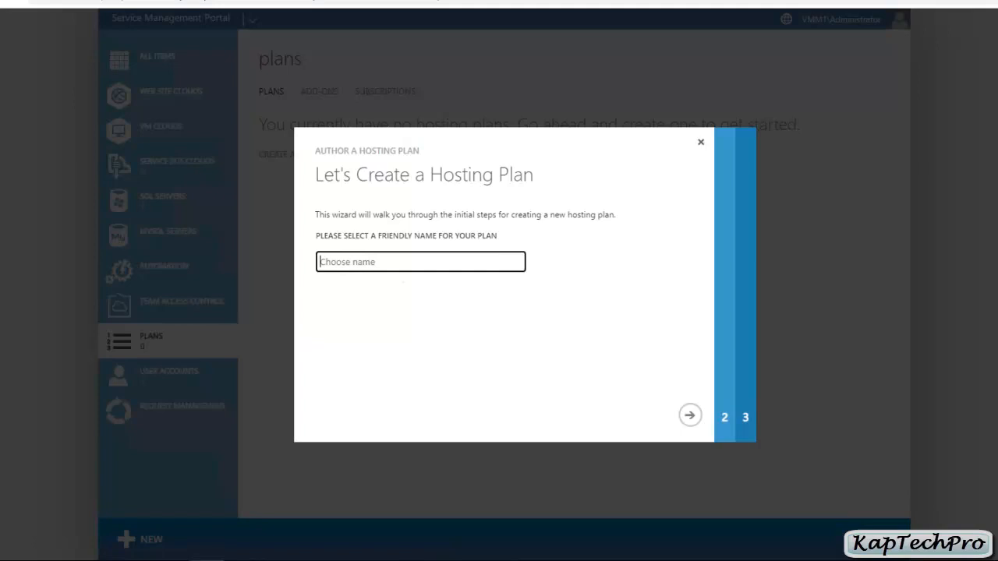
pyautogui.click(701, 142)
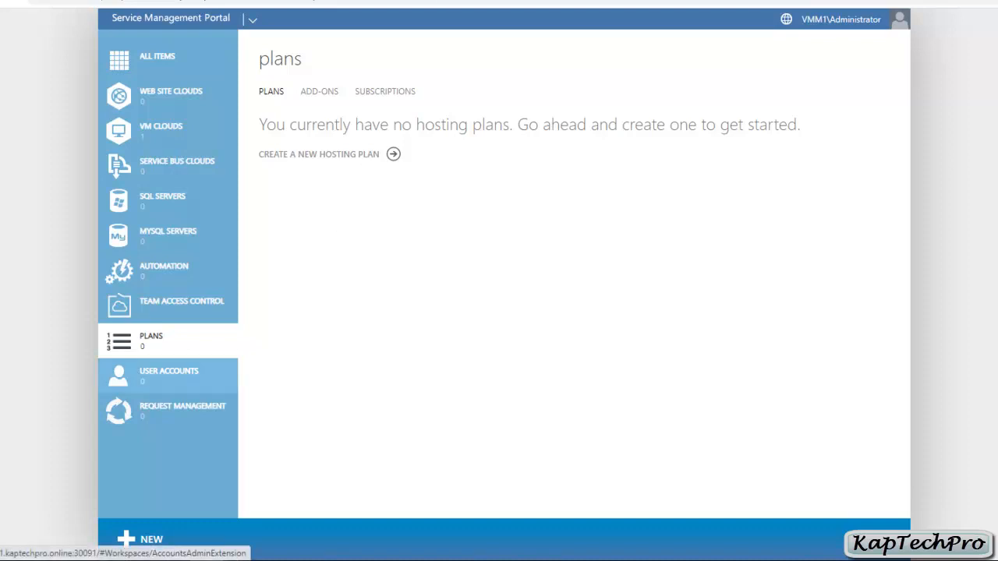
pyautogui.click(168, 374)
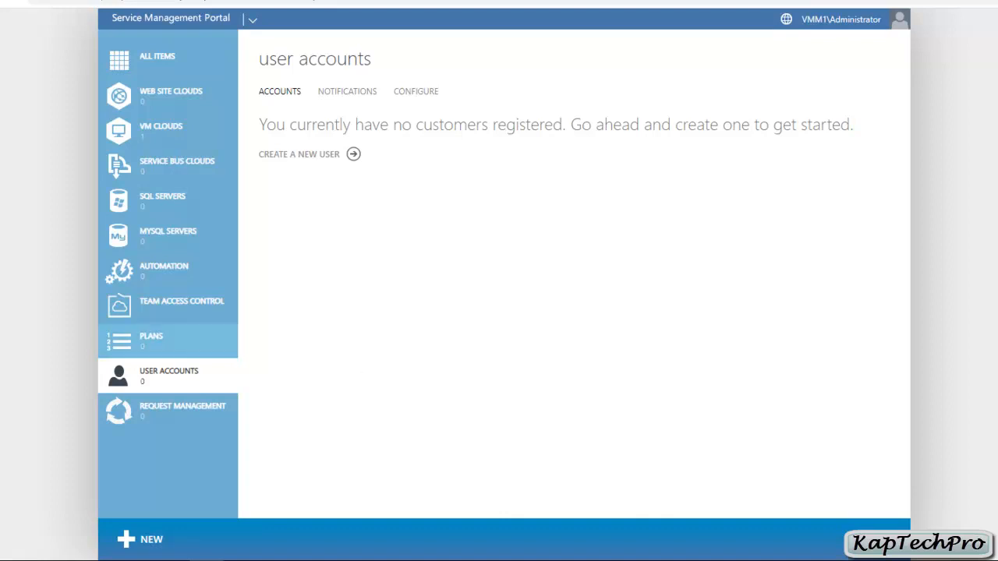
pyautogui.click(151, 341)
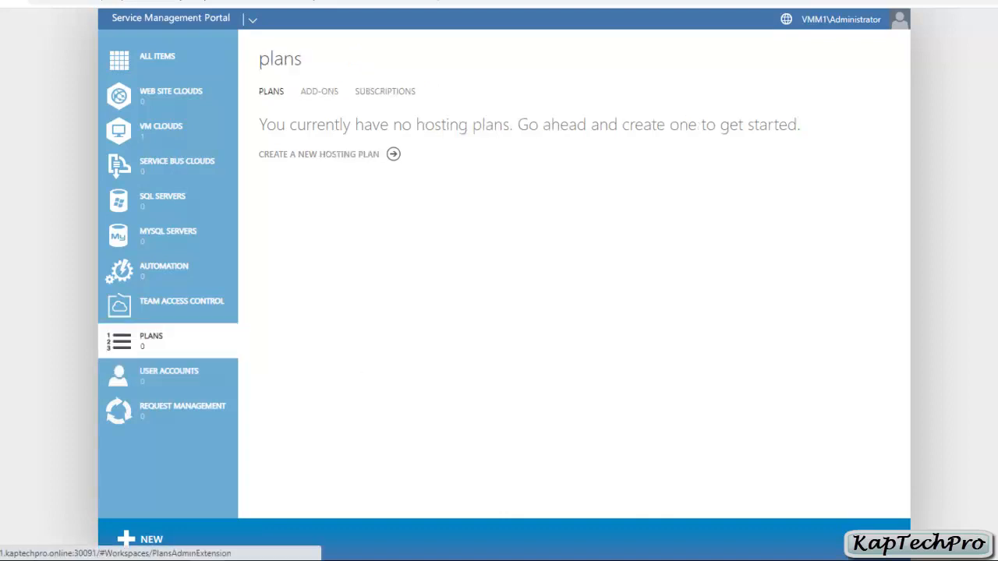